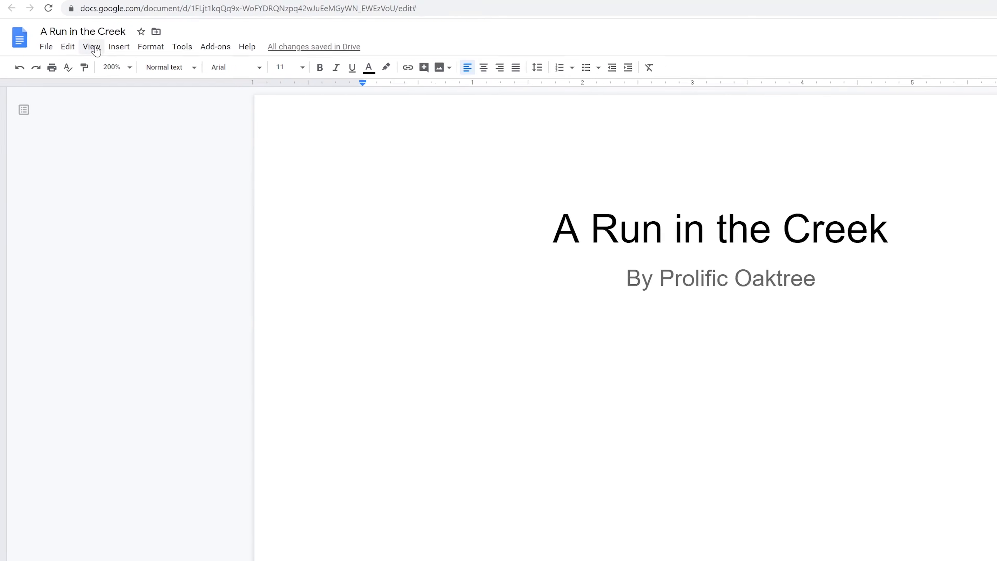
Turn on the display of section breaks in the document.
{"action": "left_click", "coordinate": [93, 47]}
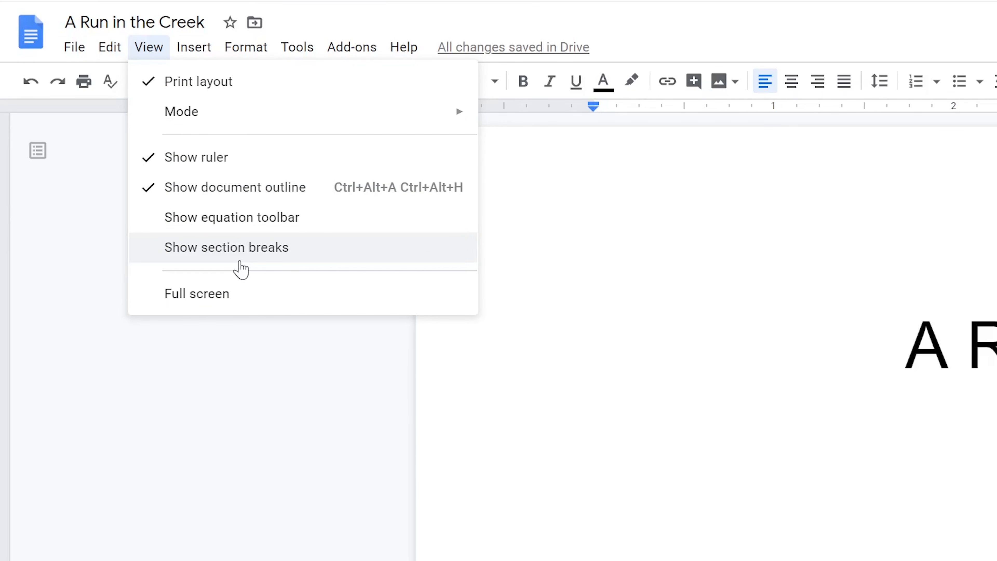
{"action": "left_click", "coordinate": [239, 261]}
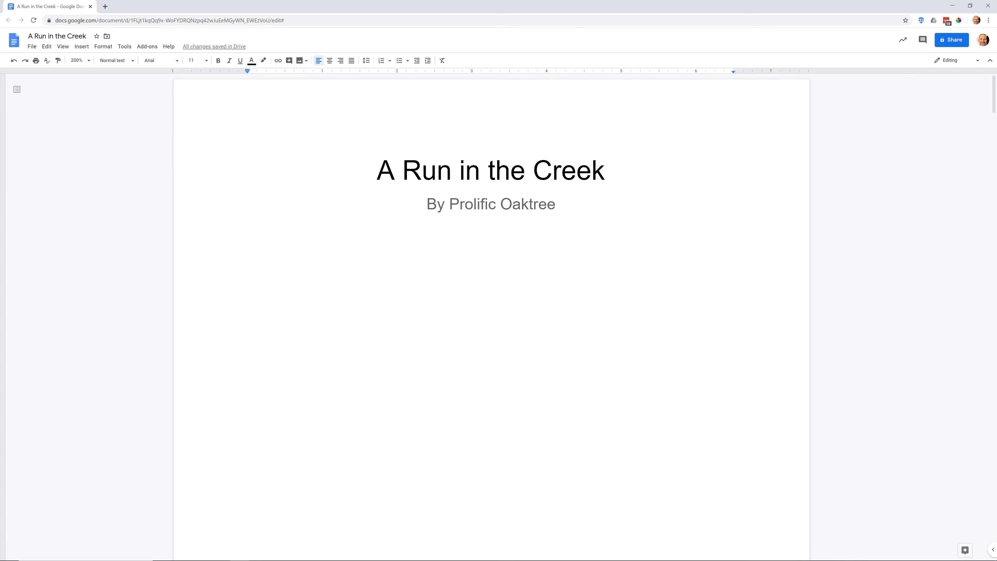
Review the document's layout from the title and copyright pages through the body text to the Works Cited page.
{"action": "scroll", "coordinate": [491, 314], "scroll_direction": "down", "scroll_amount": 5}
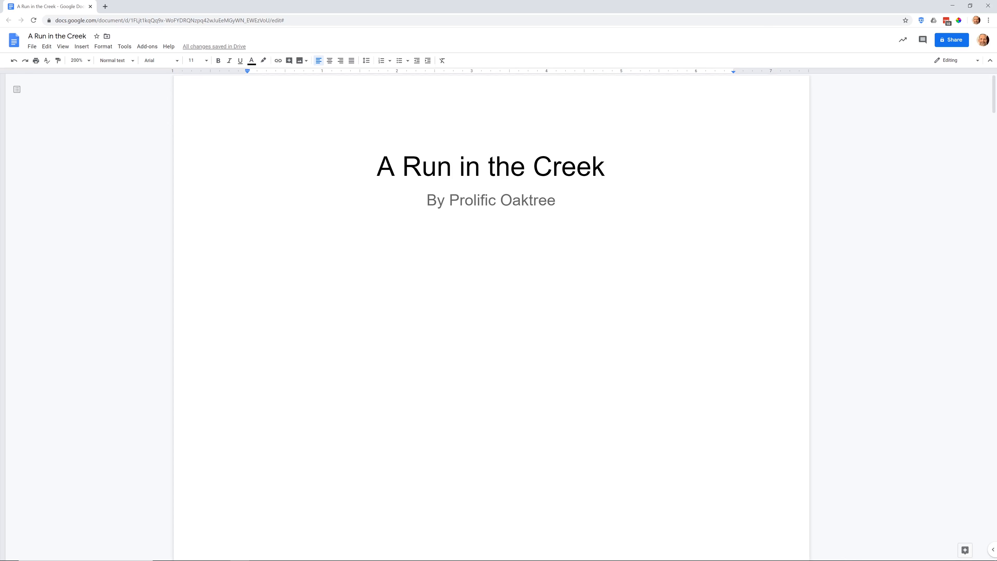
{"action": "scroll", "coordinate": [490, 314], "scroll_direction": "down", "scroll_amount": 10}
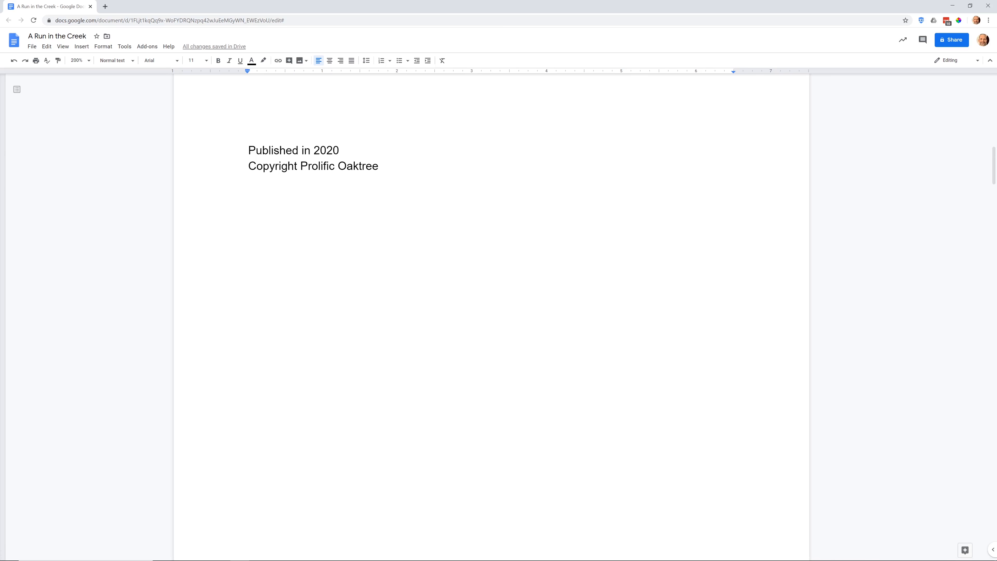
{"action": "left_click", "coordinate": [339, 150]}
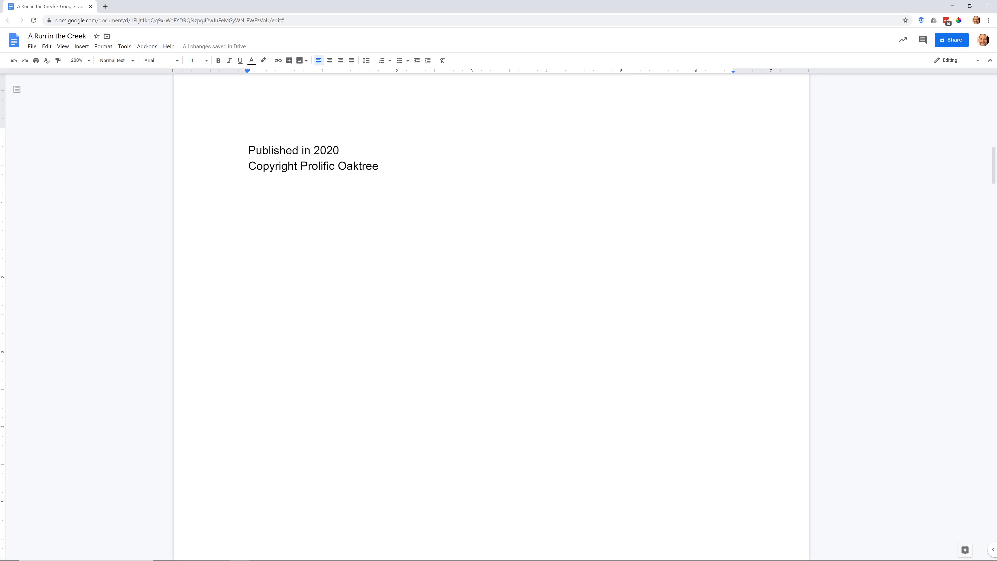
{"action": "scroll", "coordinate": [491, 315], "scroll_direction": "down", "scroll_amount": 15}
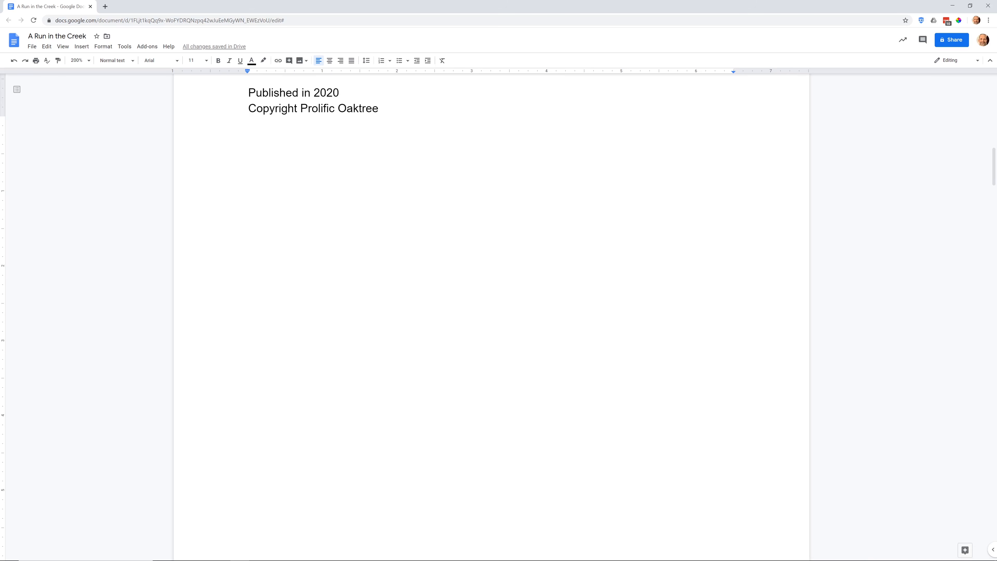
{"action": "left_click", "coordinate": [443, 163]}
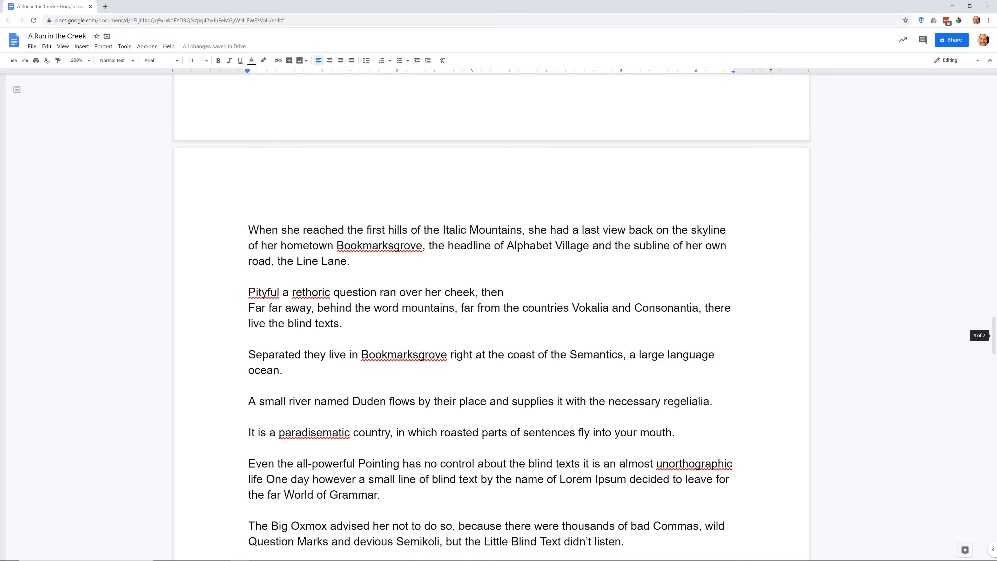
{"action": "scroll", "coordinate": [491, 314], "scroll_direction": "down", "scroll_amount": 20}
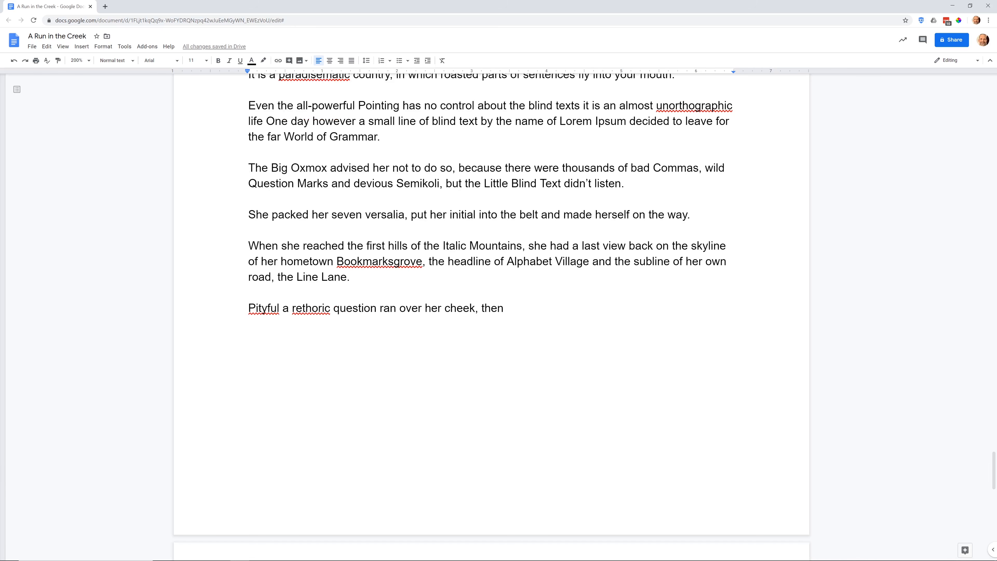
{"action": "scroll", "coordinate": [491, 314], "scroll_direction": "down", "scroll_amount": 7}
{"action": "scroll", "coordinate": [491, 314], "scroll_direction": "up", "scroll_amount": 2}
{"action": "scroll", "coordinate": [490, 314], "scroll_direction": "down", "scroll_amount": 2}
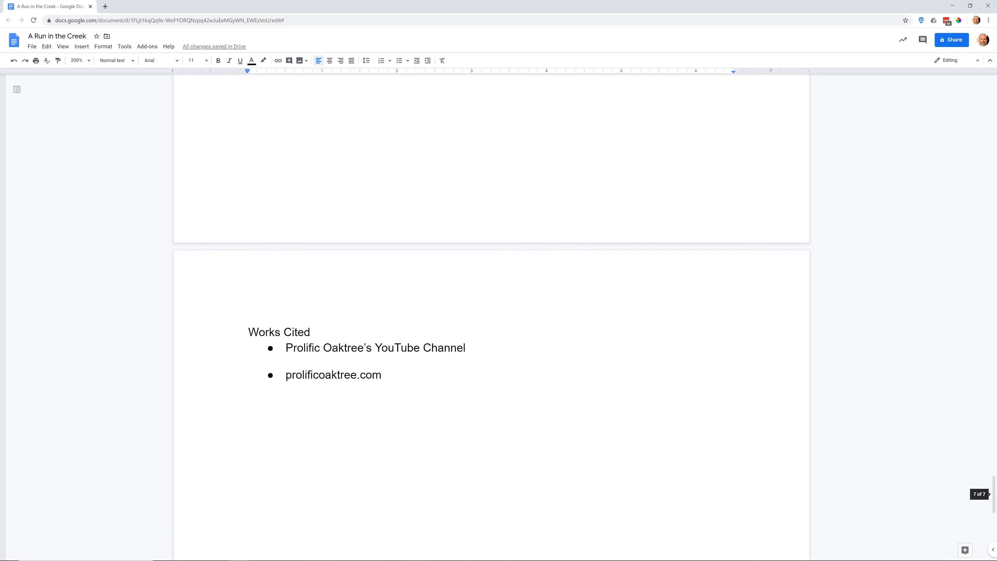
{"action": "scroll", "coordinate": [491, 314], "scroll_direction": "down", "scroll_amount": 4}
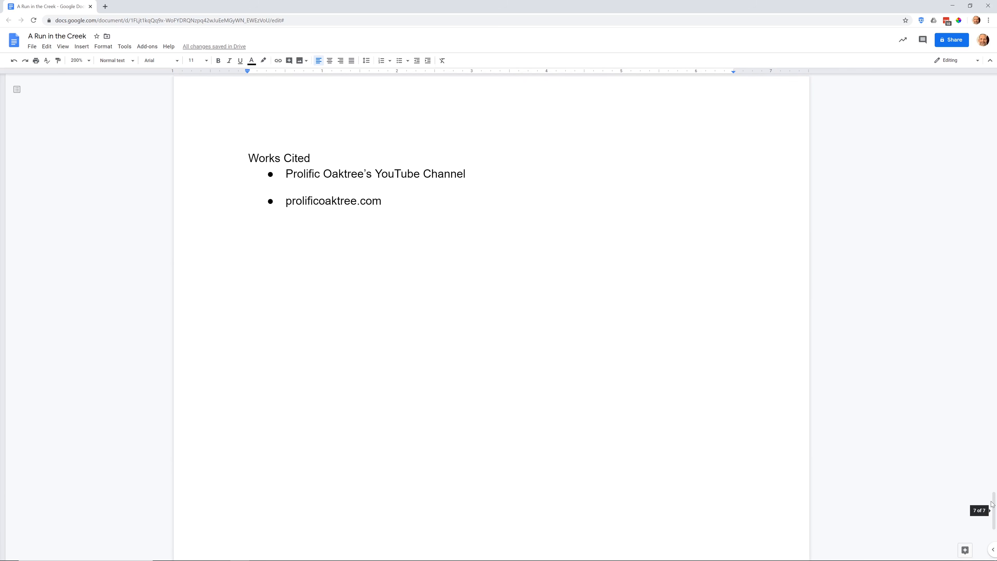
Insert a next-page section break after the copyright line and delete the leftover page break and blank line before the body text.
{"action": "left_click_drag", "start_coordinate": [993, 496], "coordinate": [996, 167]}
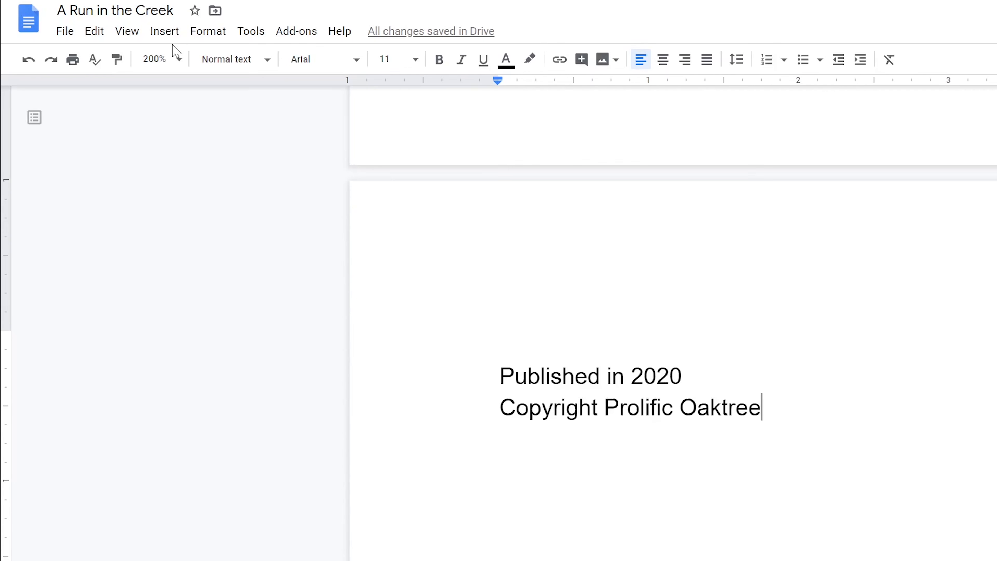
{"action": "left_click", "coordinate": [165, 32]}
{"action": "mouse_move", "coordinate": [263, 346]}
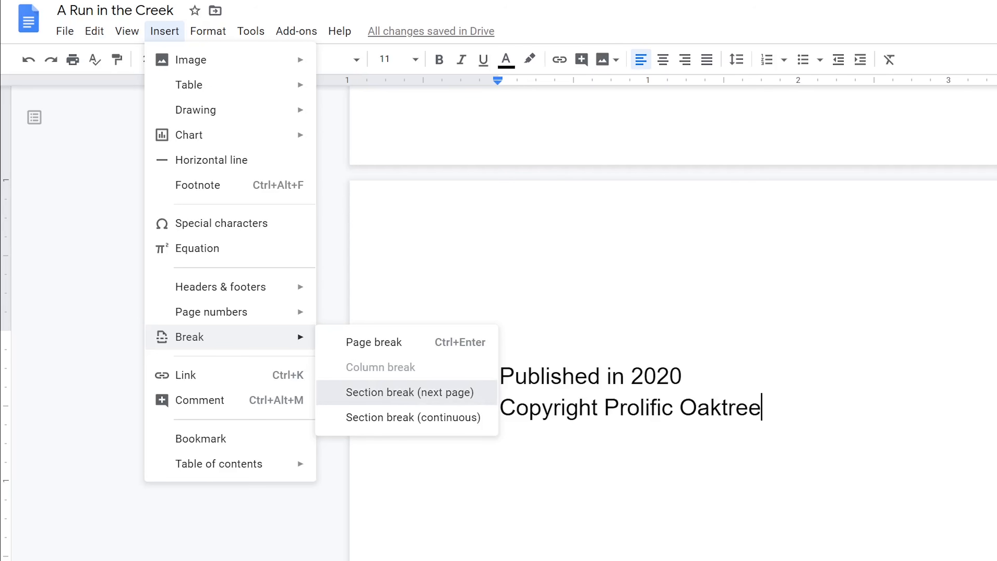
{"action": "key", "text": "Return"}
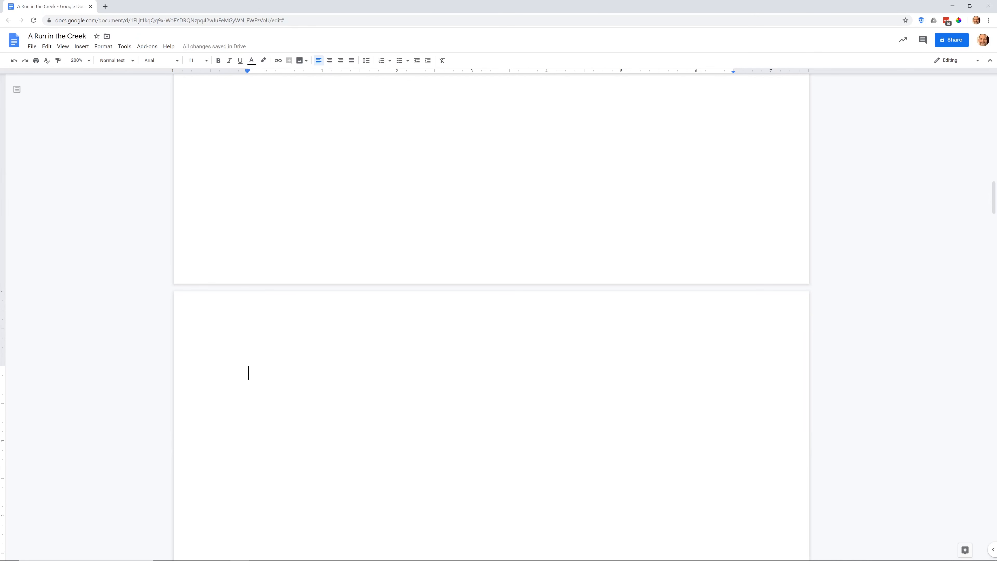
{"action": "key", "text": "Delete"}
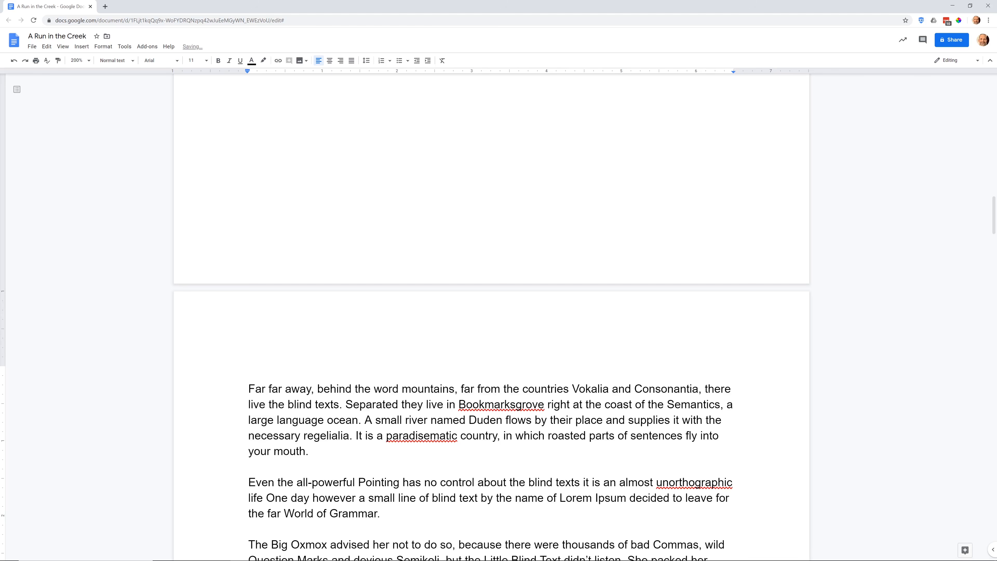
{"action": "key", "text": "Delete"}
Apply header page numbers to Section 1 only, starting at 1 and not shown on the first page.
{"action": "scroll", "coordinate": [491, 317], "scroll_direction": "up", "scroll_amount": 6}
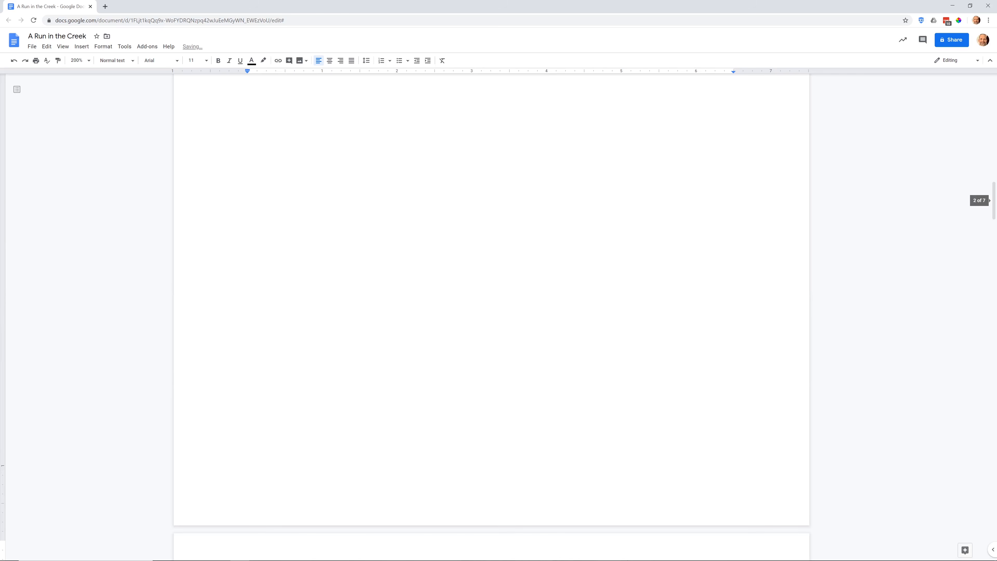
{"action": "scroll", "coordinate": [491, 318], "scroll_direction": "up", "scroll_amount": 15}
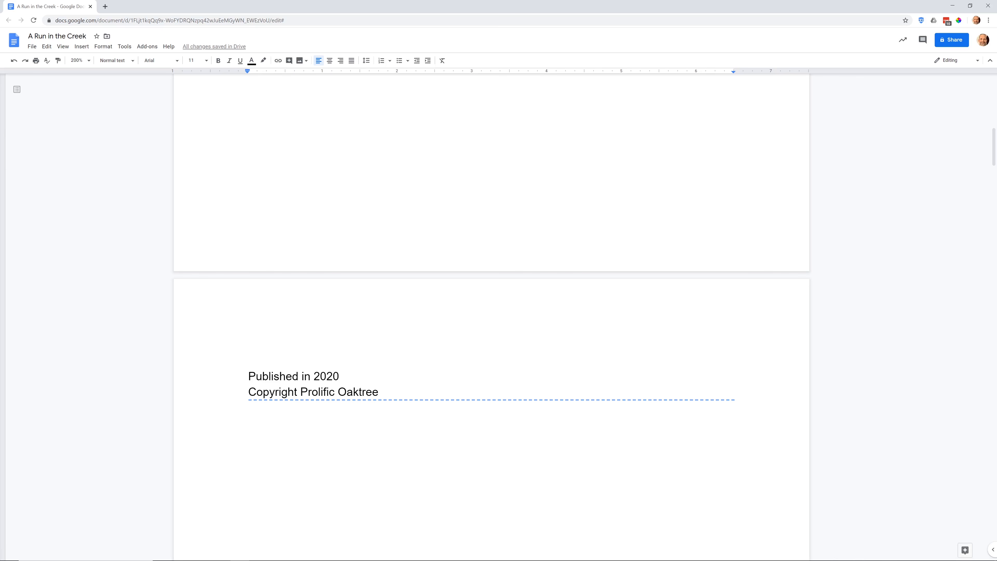
{"action": "scroll", "coordinate": [491, 317], "scroll_direction": "up", "scroll_amount": 15}
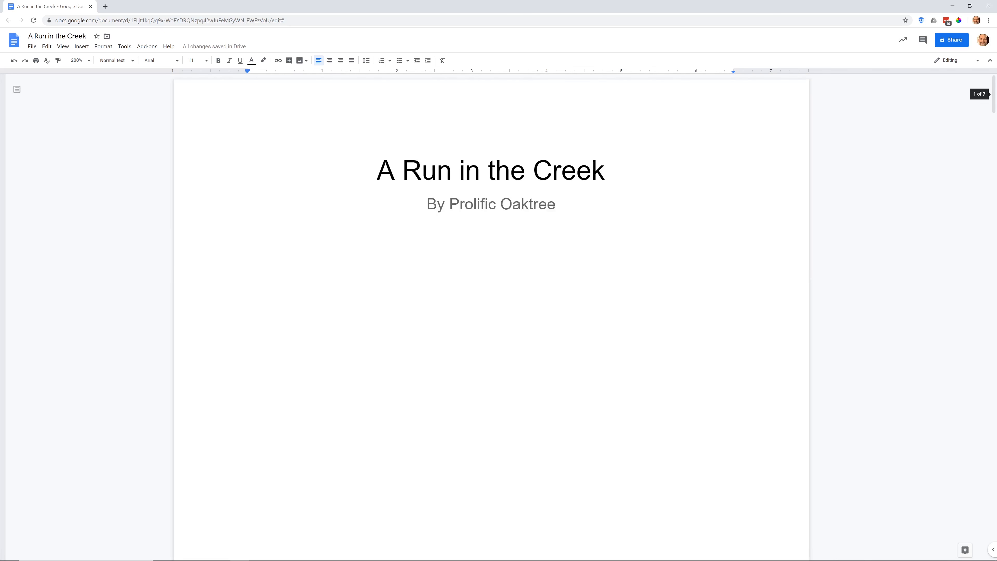
{"action": "double_click", "coordinate": [737, 124]}
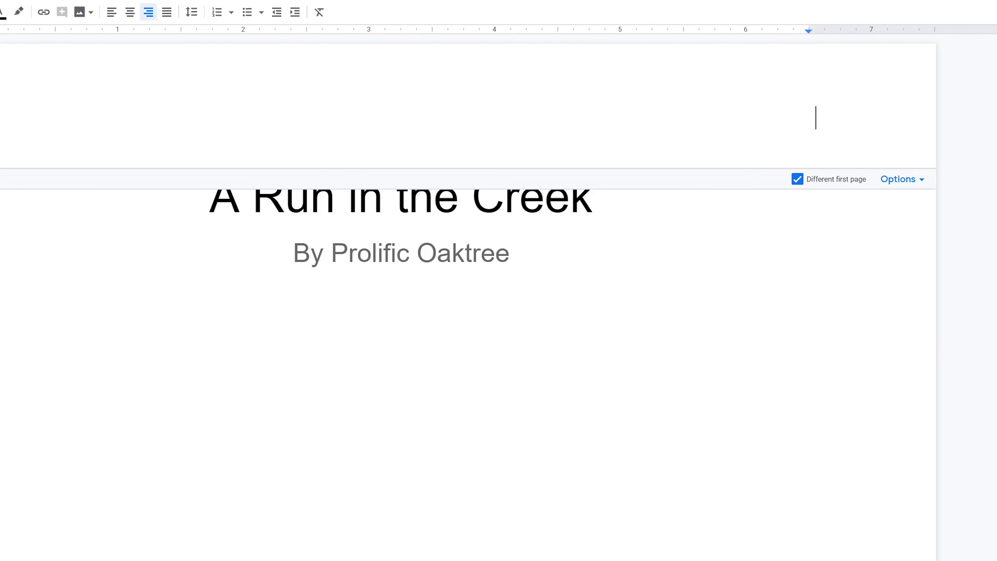
{"action": "left_click", "coordinate": [919, 183]}
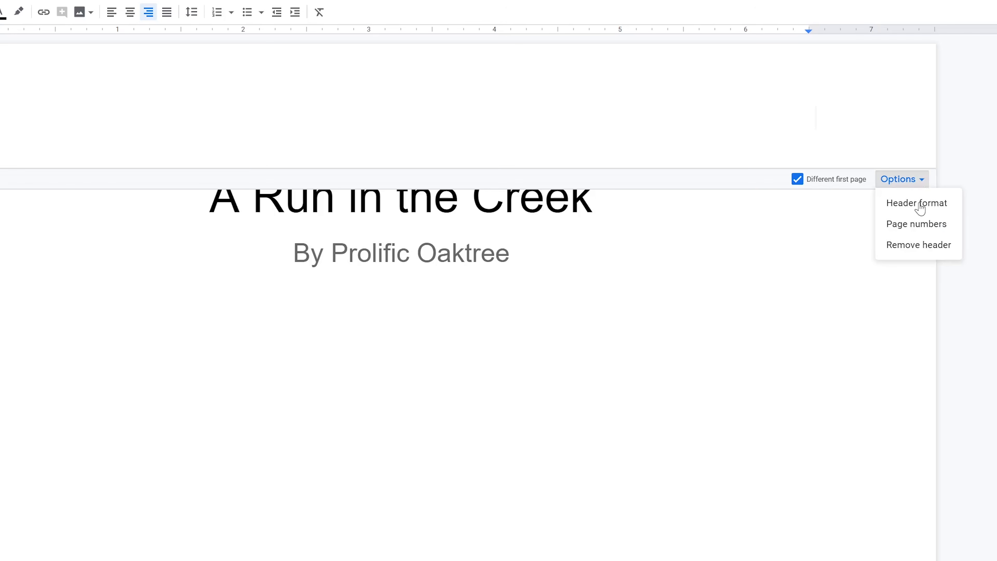
{"action": "left_click", "coordinate": [917, 225]}
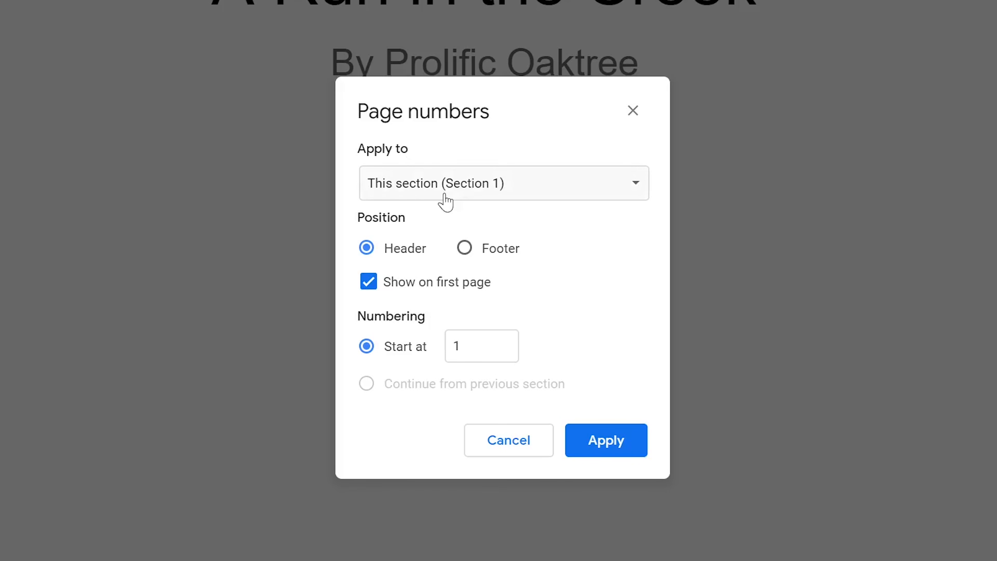
{"action": "left_click", "coordinate": [543, 185]}
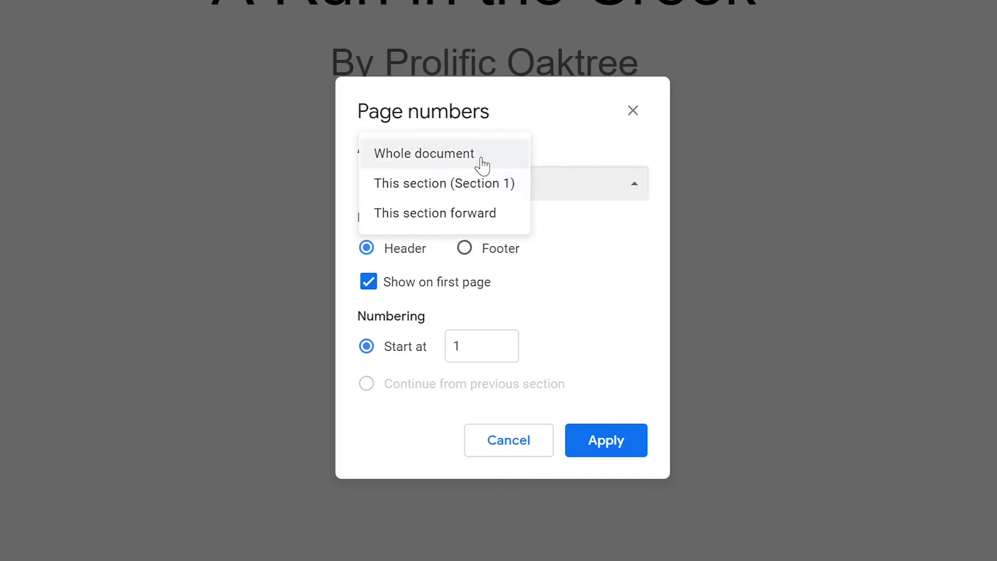
{"action": "left_click", "coordinate": [480, 185]}
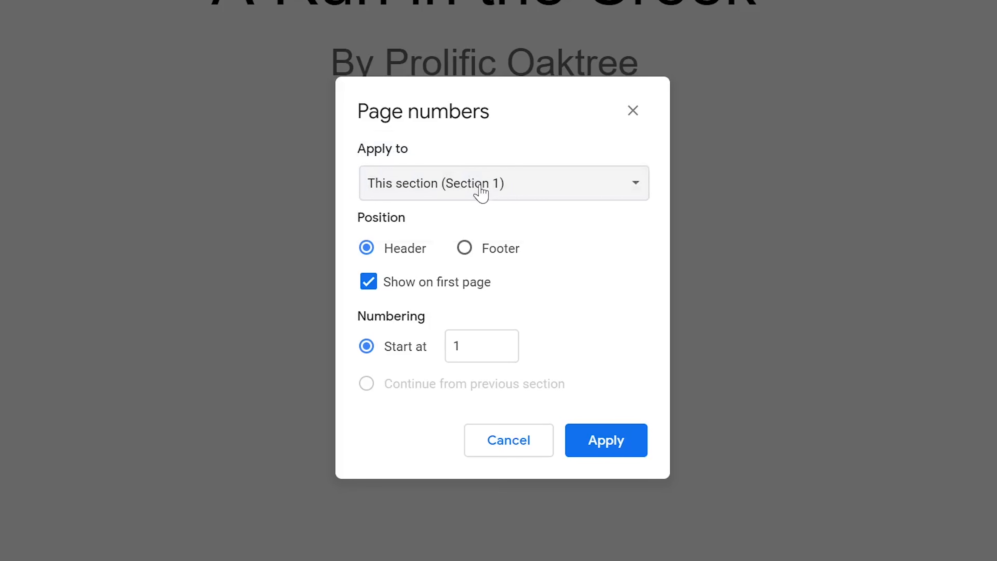
{"action": "left_click", "coordinate": [368, 281]}
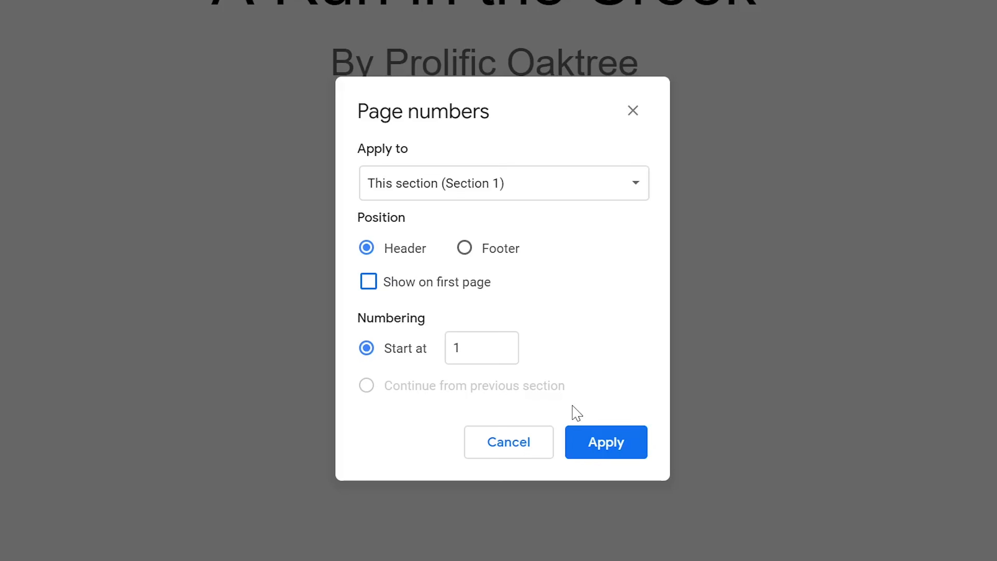
{"action": "left_click", "coordinate": [624, 453]}
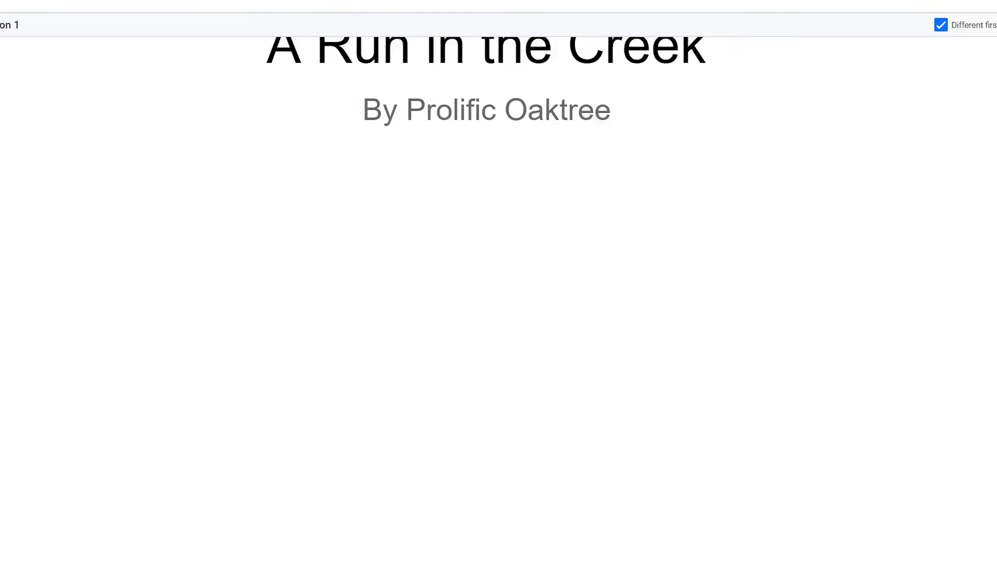
Unlink the Section 2 header on the first body text page from the previous section.
{"action": "scroll", "coordinate": [491, 318], "scroll_direction": "down", "scroll_amount": 8}
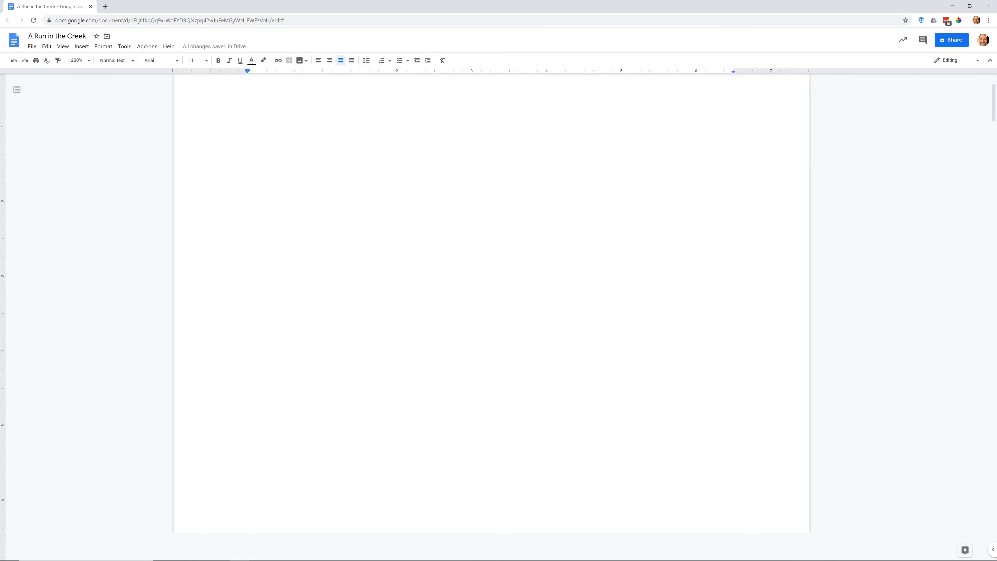
{"action": "scroll", "coordinate": [491, 317], "scroll_direction": "down", "scroll_amount": 6}
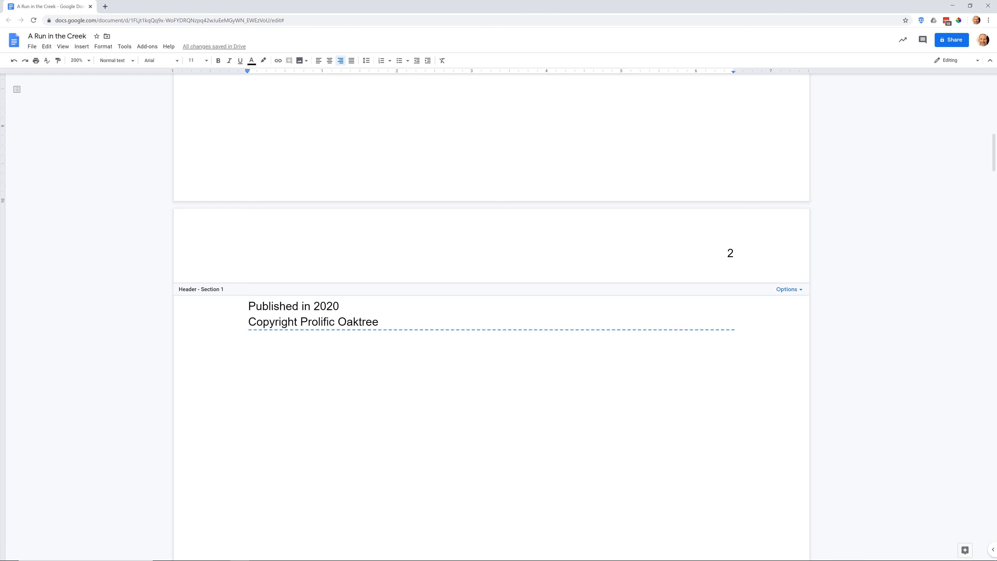
{"action": "scroll", "coordinate": [491, 318], "scroll_direction": "down", "scroll_amount": 5}
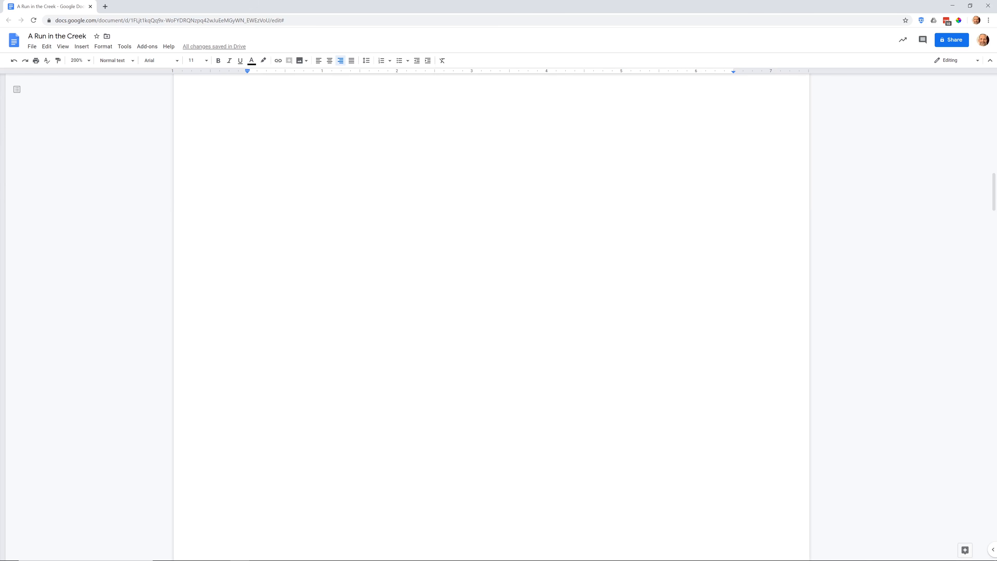
{"action": "scroll", "coordinate": [491, 318], "scroll_direction": "down", "scroll_amount": 10}
{"action": "scroll", "coordinate": [491, 318], "scroll_direction": "down", "scroll_amount": 3}
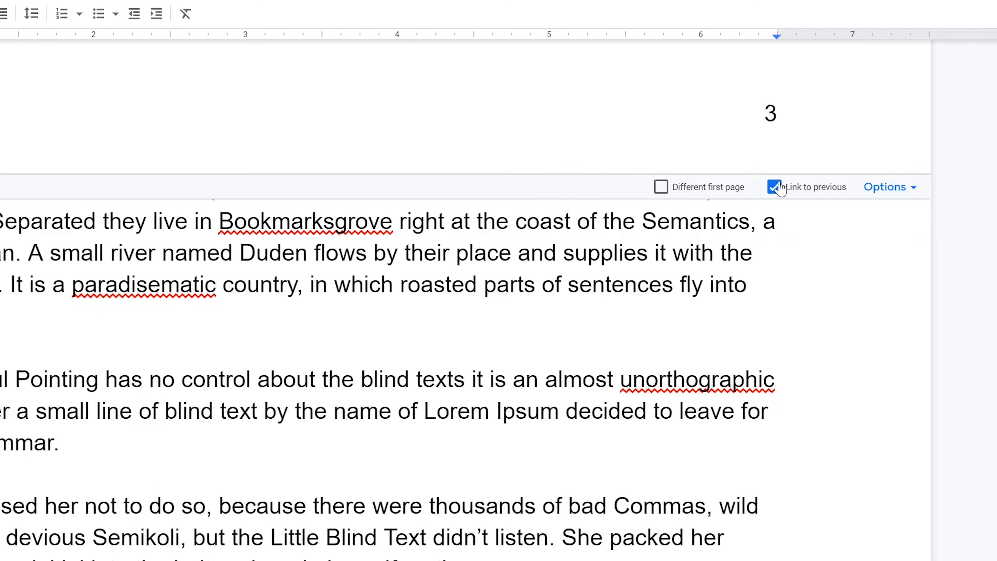
{"action": "left_click", "coordinate": [775, 187]}
Add header page numbers to Section 2 only, starting at 1 and shown on its first page, and right-align the number.
{"action": "left_click", "coordinate": [881, 195]}
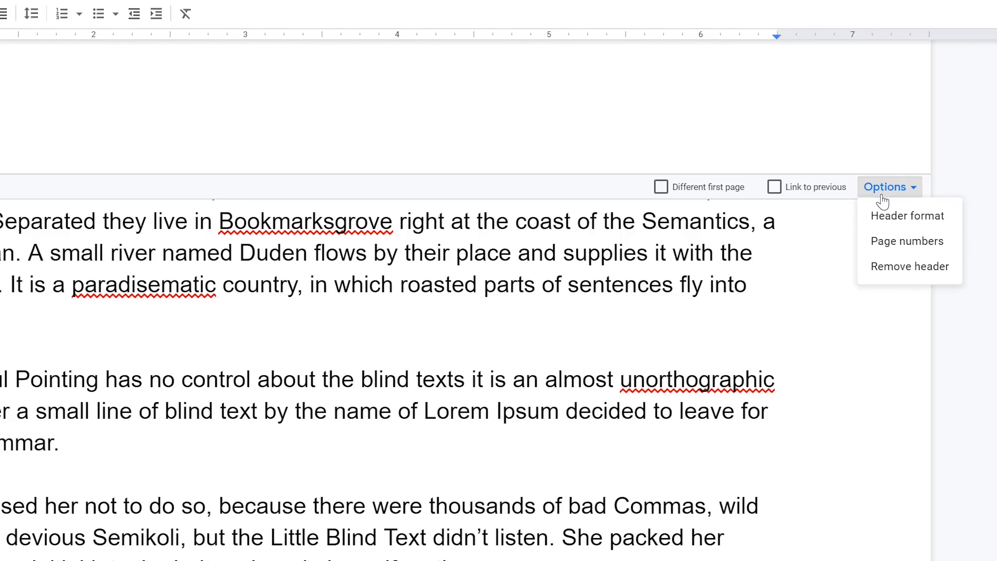
{"action": "left_click", "coordinate": [888, 240]}
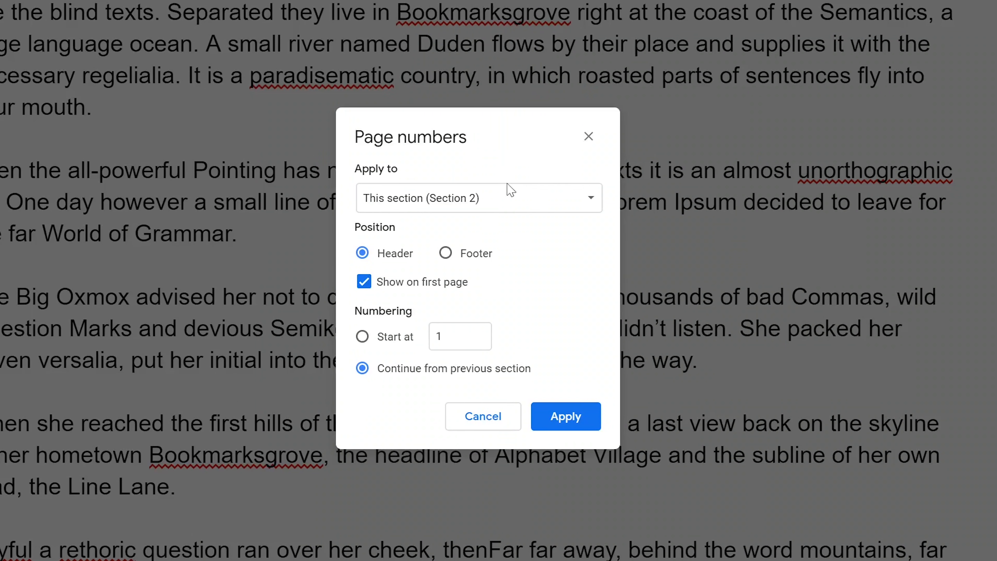
{"action": "left_click", "coordinate": [484, 206]}
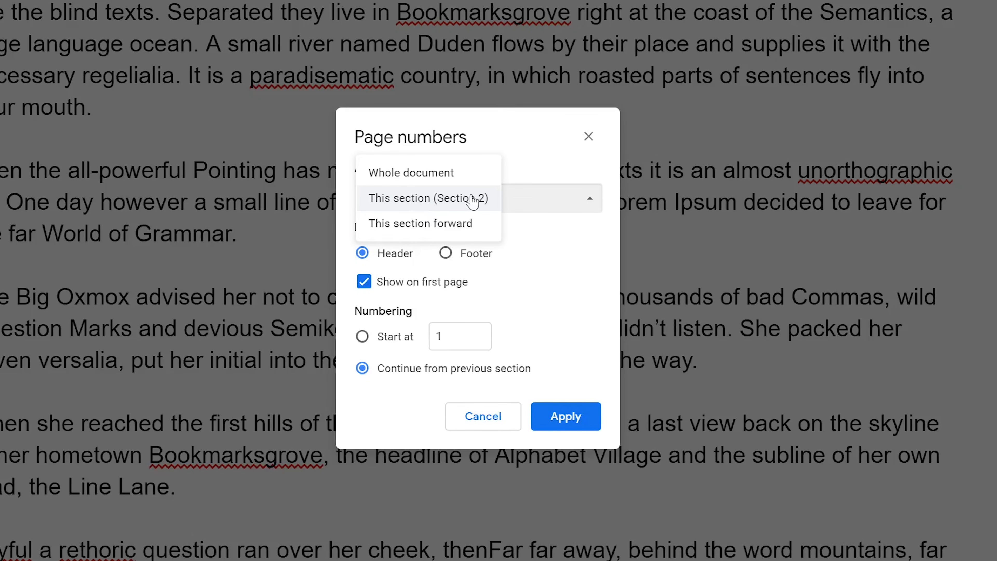
{"action": "left_click", "coordinate": [473, 201]}
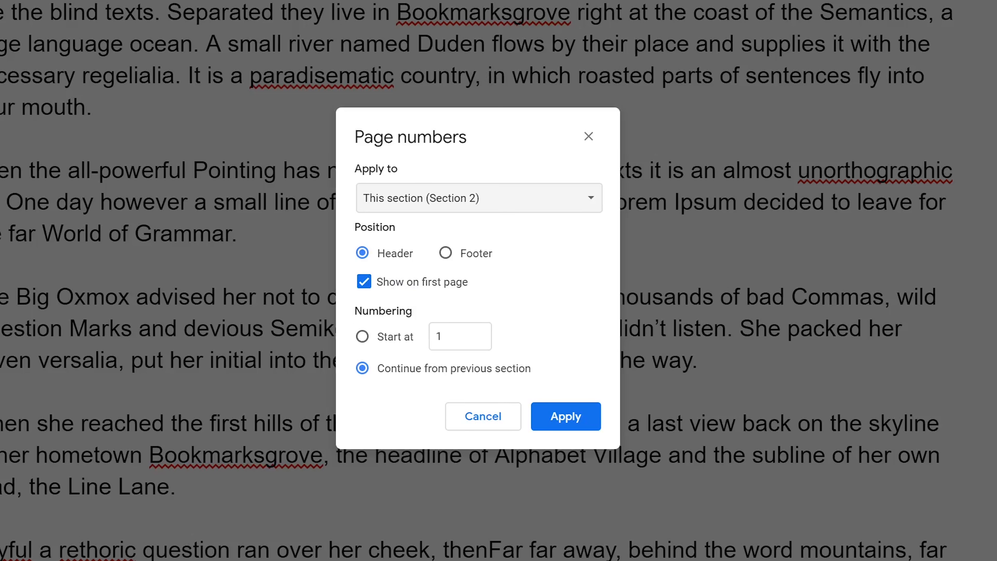
{"action": "left_click", "coordinate": [395, 336]}
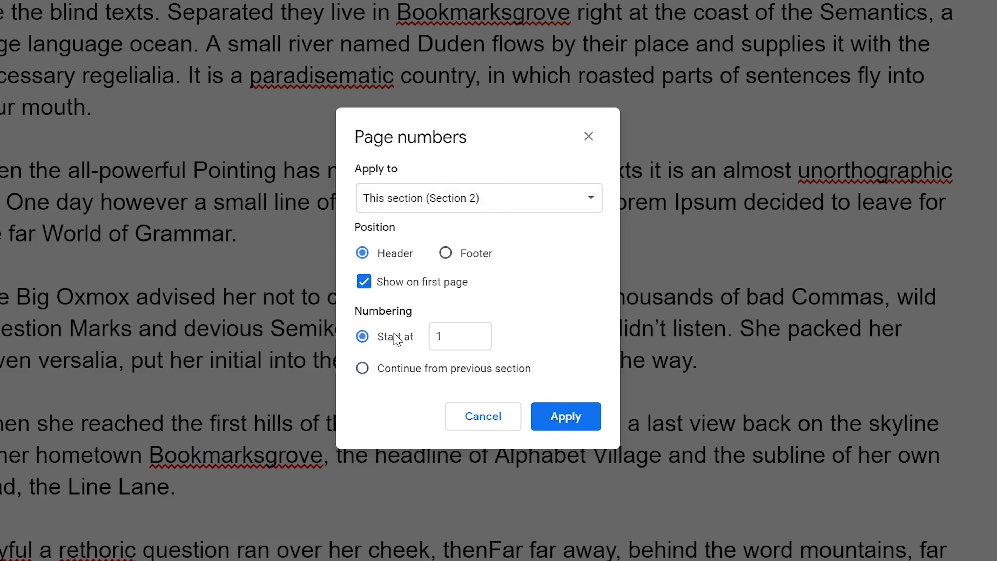
{"action": "left_click", "coordinate": [571, 414]}
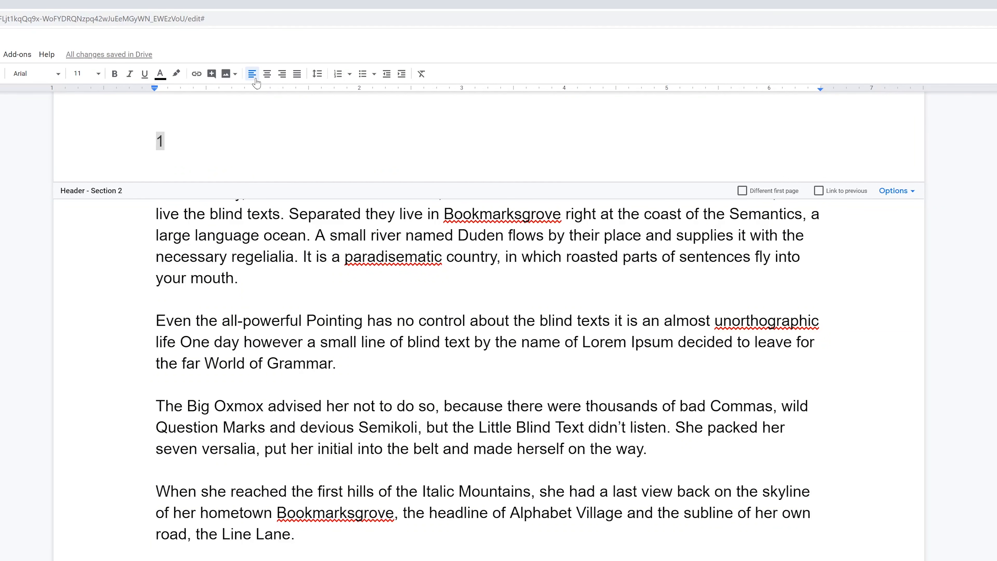
{"action": "left_click", "coordinate": [282, 78]}
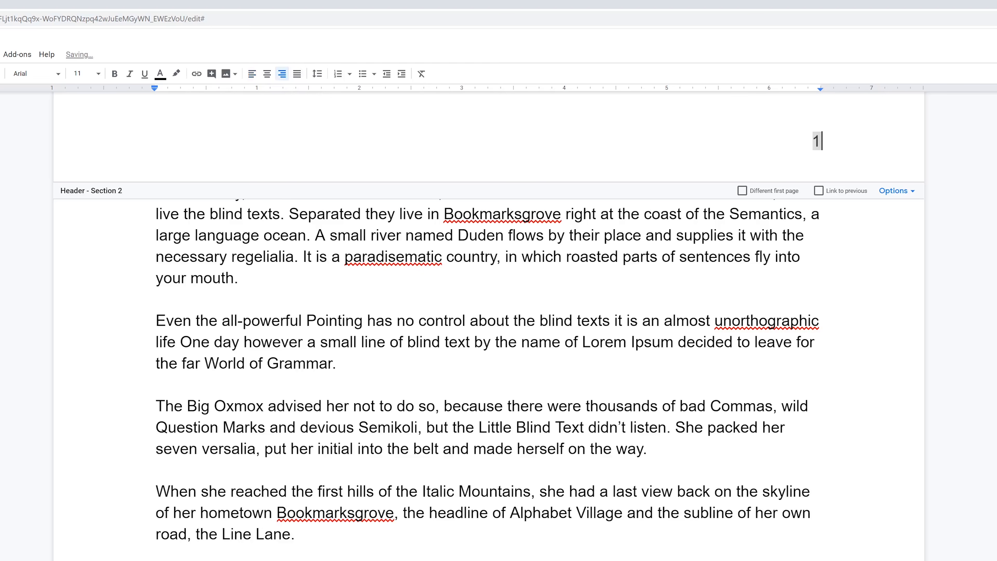
Check the header page numbers on each Section 2 page through to the end of the body text.
{"action": "scroll", "coordinate": [489, 354], "scroll_direction": "down", "scroll_amount": 2}
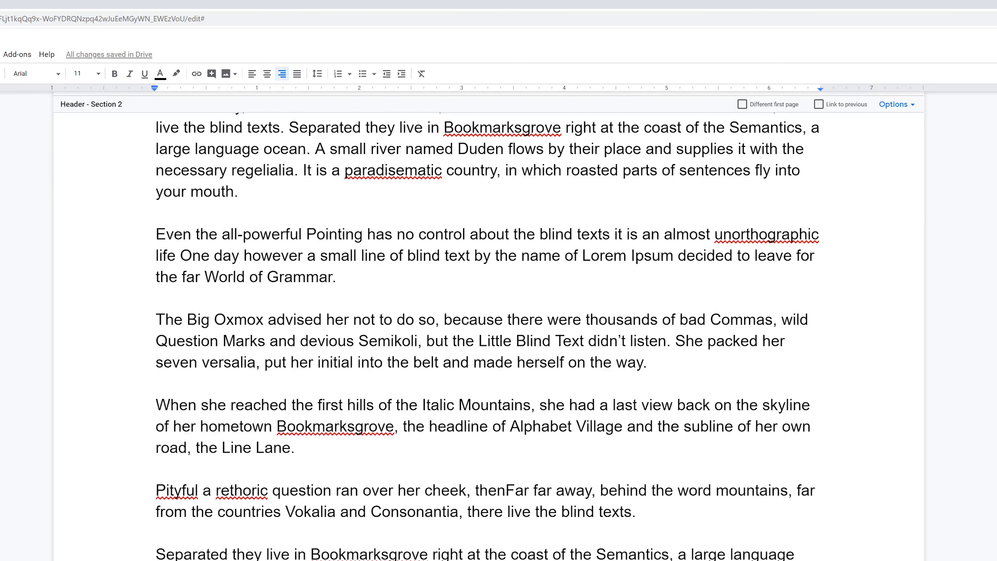
{"action": "scroll", "coordinate": [489, 315], "scroll_direction": "up", "scroll_amount": 5}
{"action": "scroll", "coordinate": [489, 314], "scroll_direction": "down", "scroll_amount": 4}
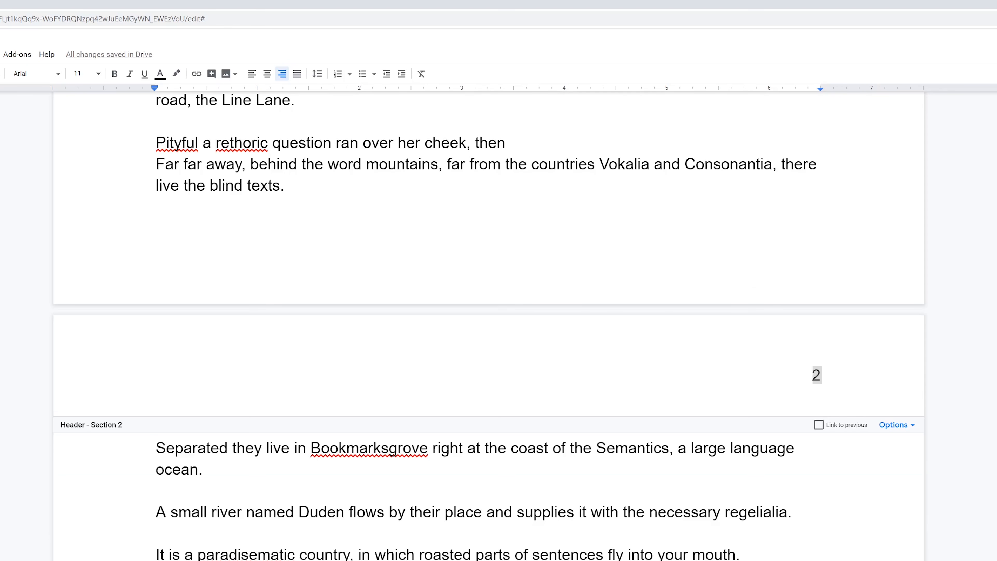
{"action": "scroll", "coordinate": [489, 315], "scroll_direction": "down", "scroll_amount": 2}
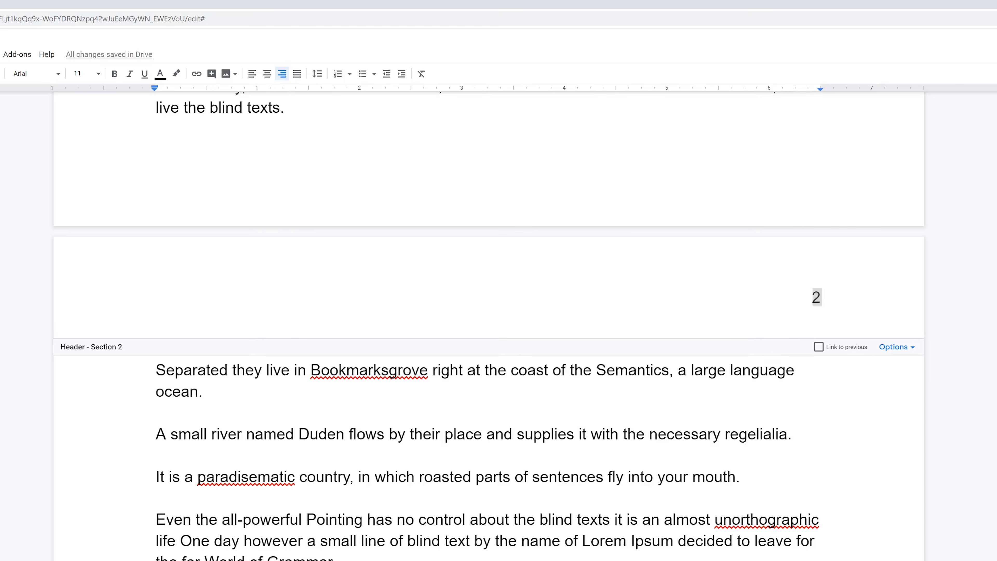
{"action": "scroll", "coordinate": [489, 315], "scroll_direction": "down", "scroll_amount": 11}
{"action": "scroll", "coordinate": [489, 315], "scroll_direction": "down", "scroll_amount": 9}
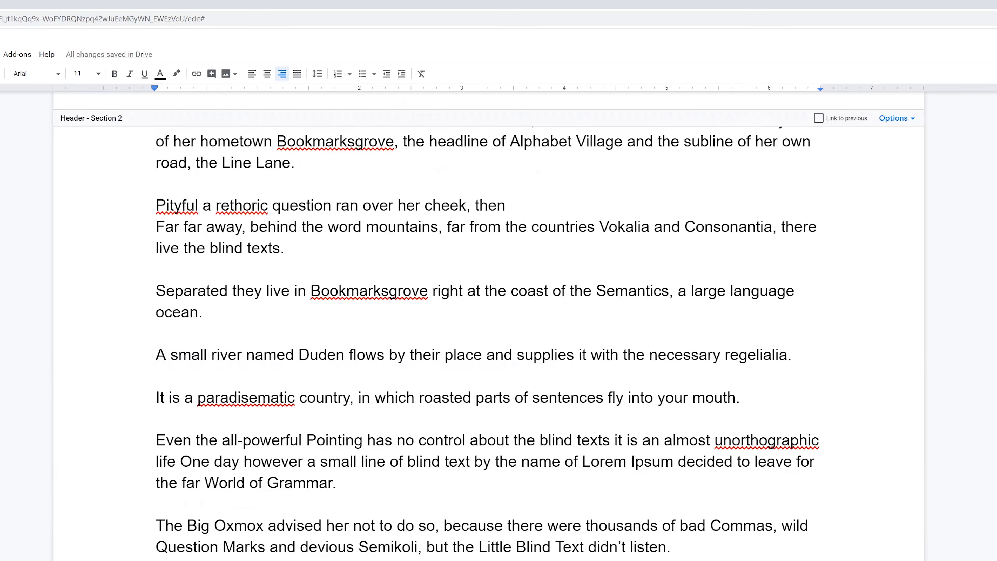
{"action": "scroll", "coordinate": [489, 314], "scroll_direction": "down", "scroll_amount": 1}
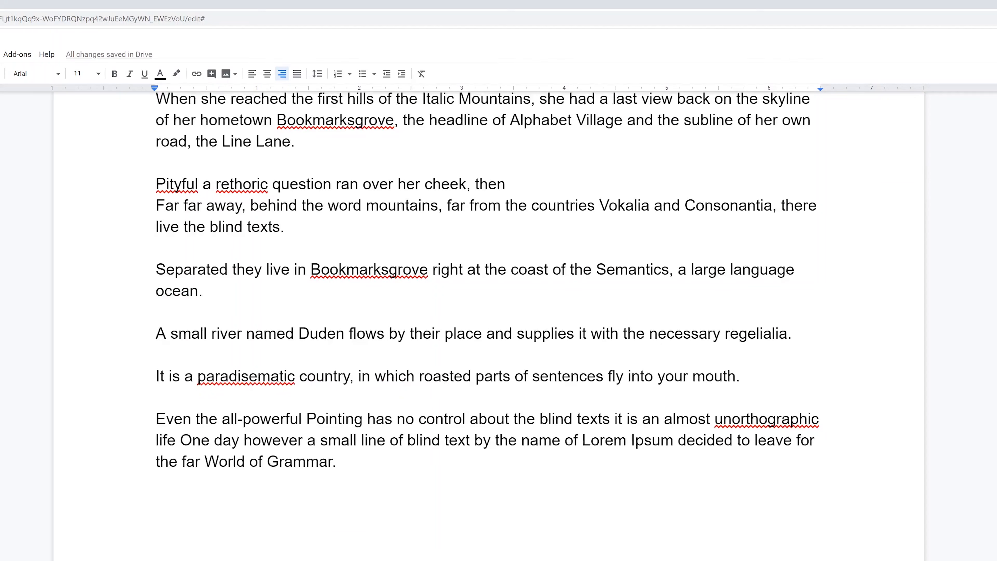
{"action": "scroll", "coordinate": [489, 314], "scroll_direction": "down", "scroll_amount": 9}
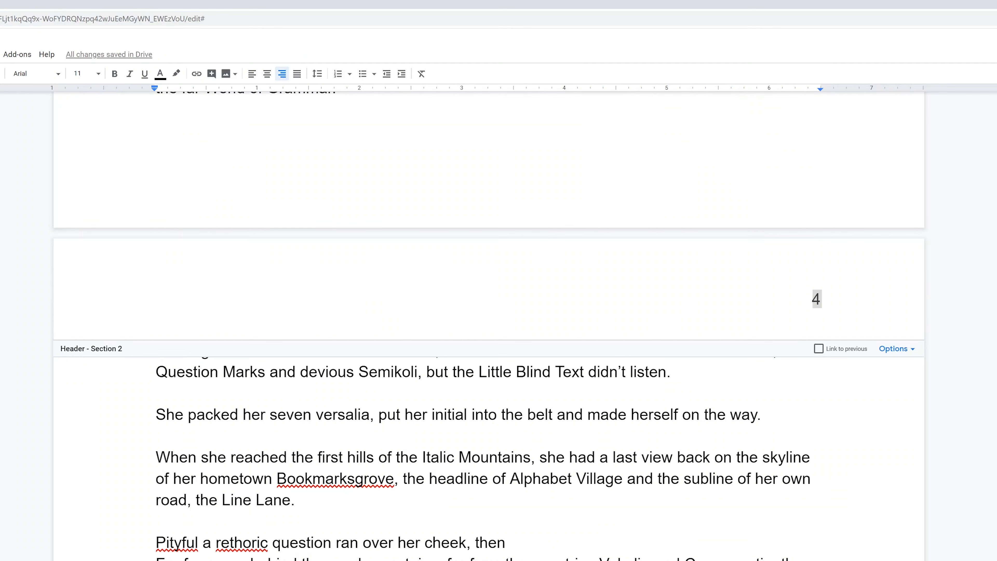
{"action": "scroll", "coordinate": [489, 314], "scroll_direction": "down", "scroll_amount": 4}
{"action": "scroll", "coordinate": [489, 314], "scroll_direction": "up", "scroll_amount": 13}
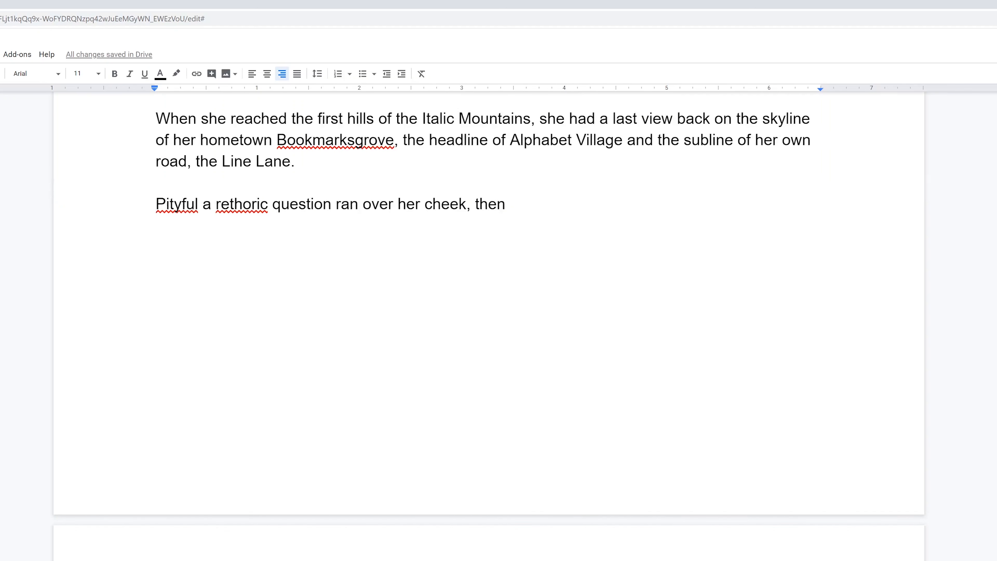
{"action": "scroll", "coordinate": [488, 314], "scroll_direction": "down", "scroll_amount": 8}
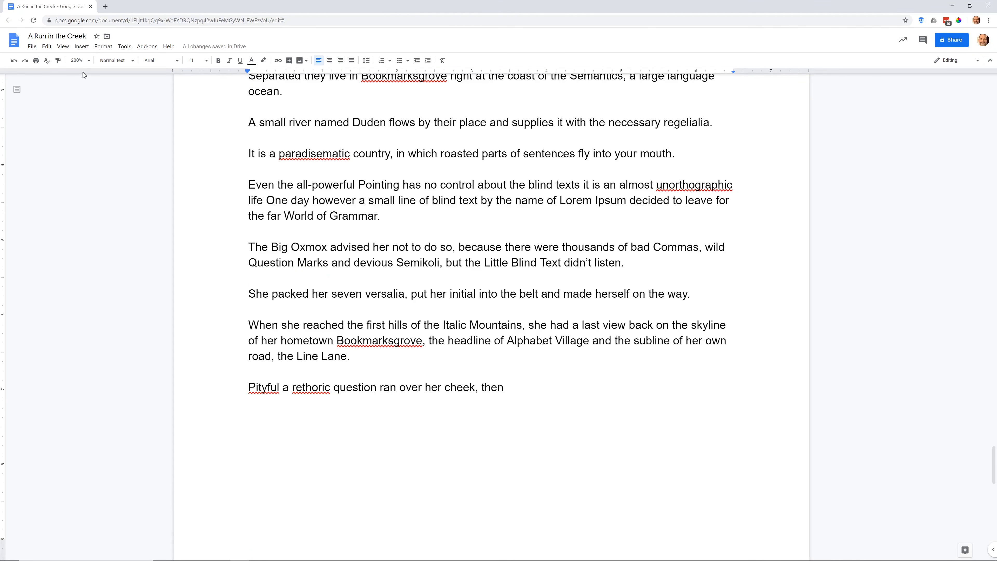
Insert a next-page section break after the last line of body text and paste the Works Cited list onto the new page.
{"action": "left_click", "coordinate": [82, 51]}
{"action": "mouse_move", "coordinate": [139, 204]}
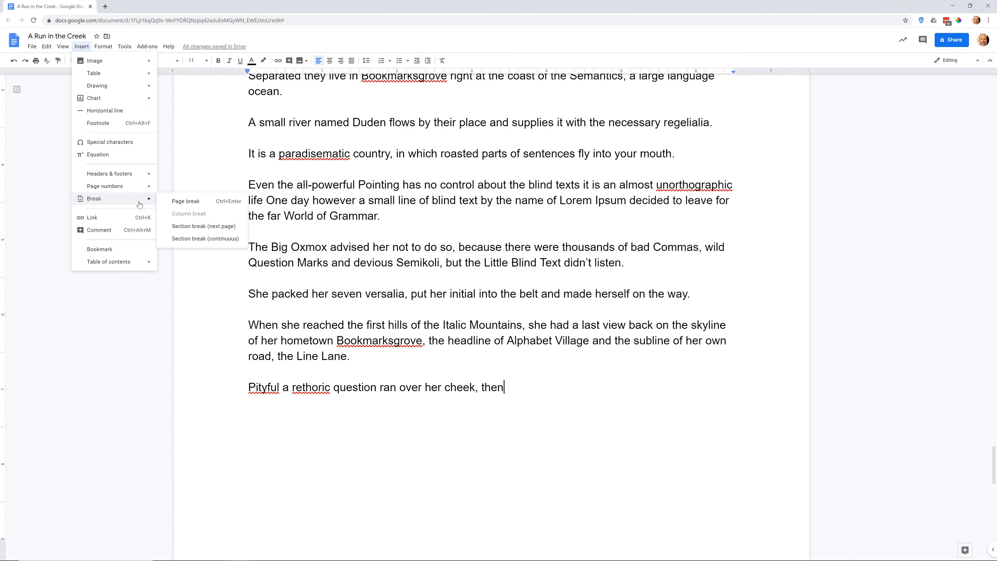
{"action": "left_click", "coordinate": [195, 227]}
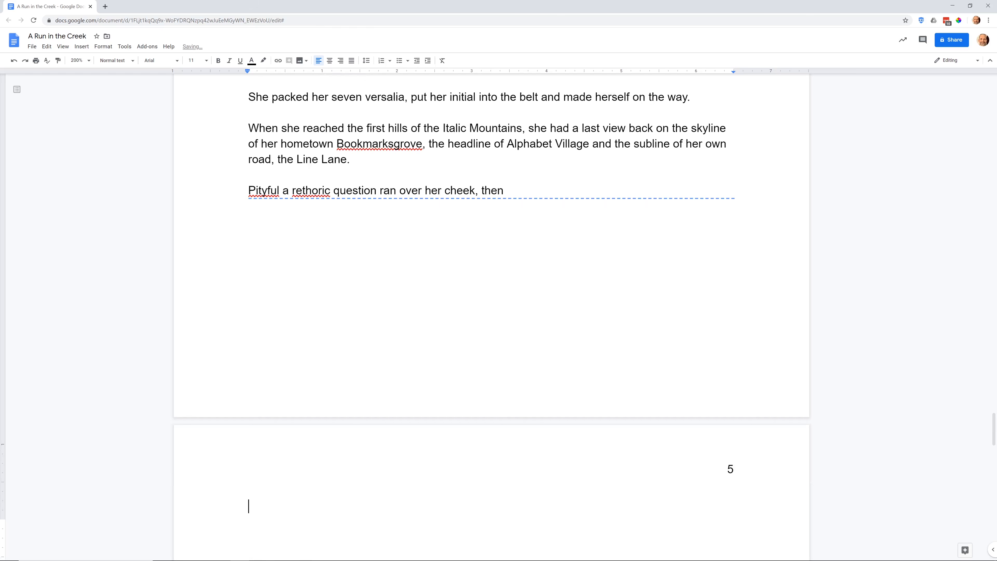
{"action": "scroll", "coordinate": [492, 317], "scroll_direction": "down", "scroll_amount": 2}
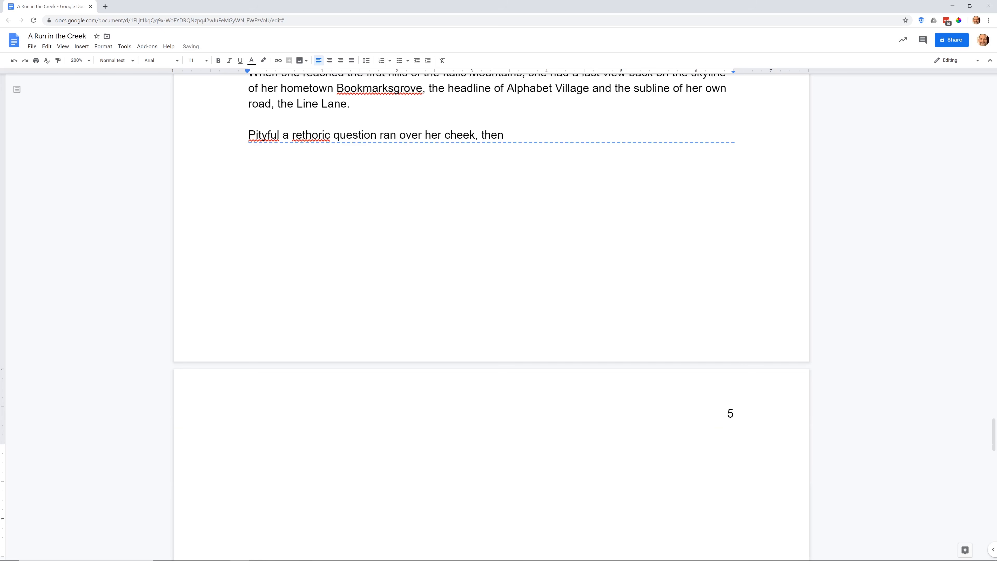
{"action": "type", "text": "Works Cited Prolific Oaktree’s YouTube Channel prolificoaktree.com"}
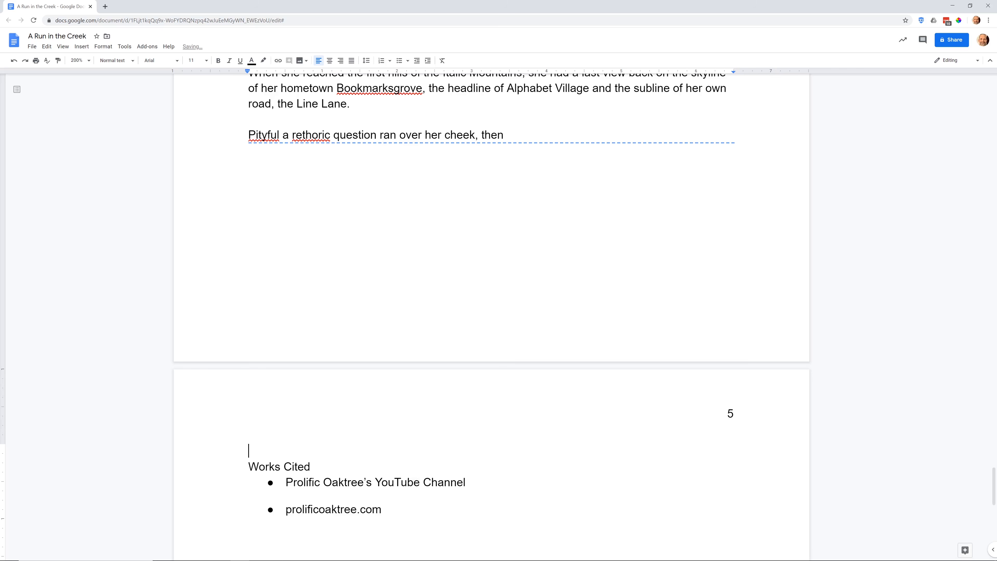
Unlink the Section 3 header on the Works Cited page from the previous section.
{"action": "scroll", "coordinate": [492, 316], "scroll_direction": "down", "scroll_amount": 7}
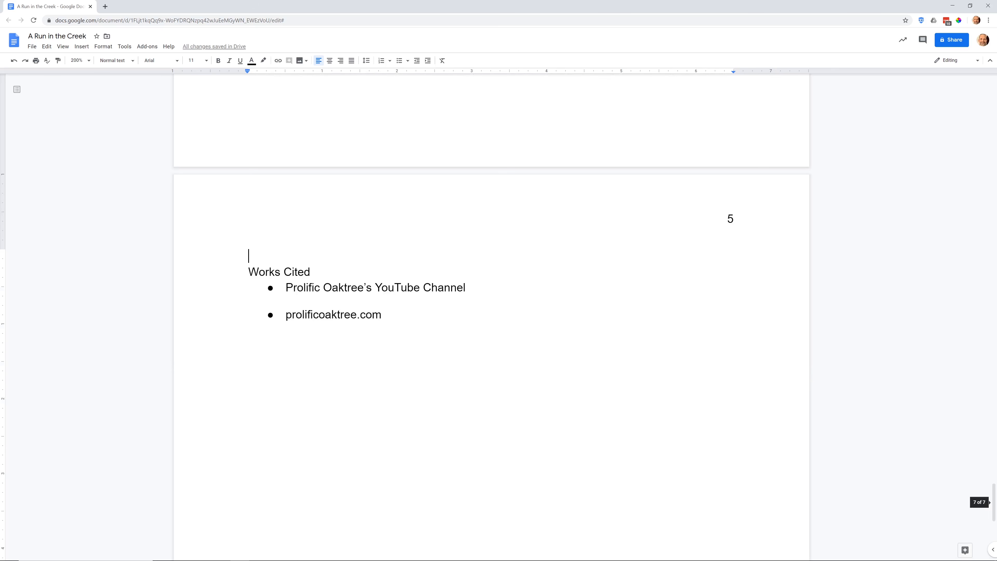
{"action": "double_click", "coordinate": [729, 219]}
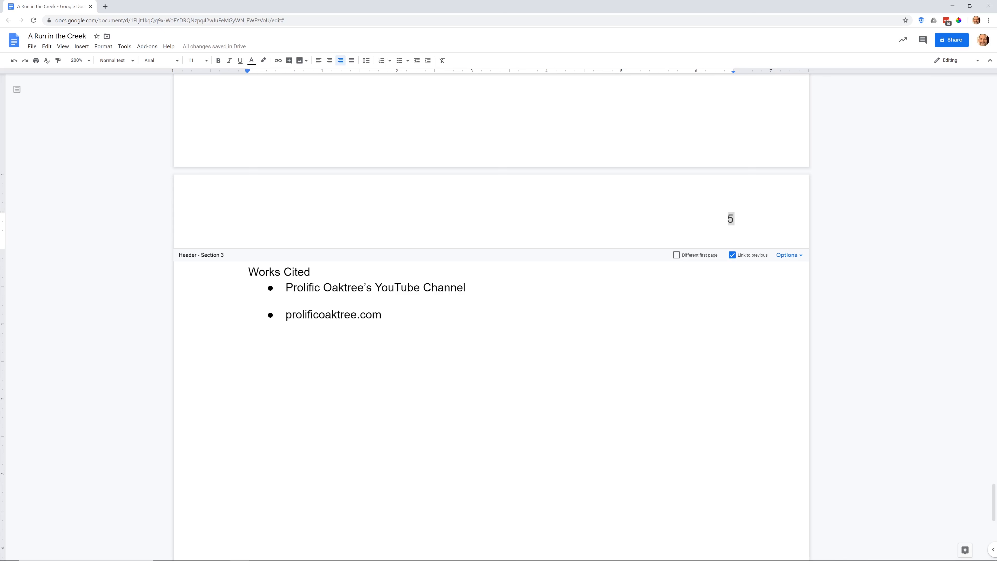
{"action": "left_click", "coordinate": [733, 256]}
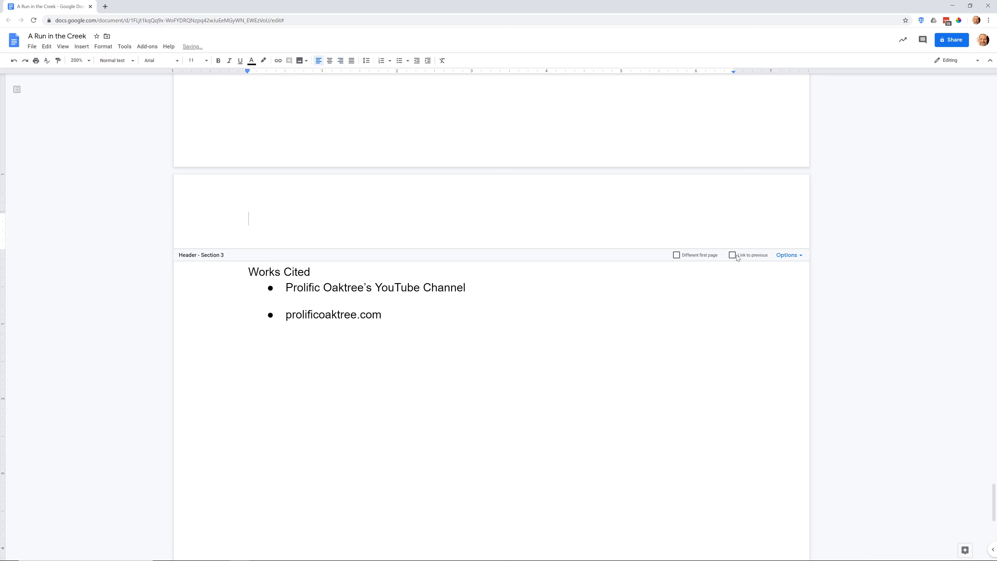